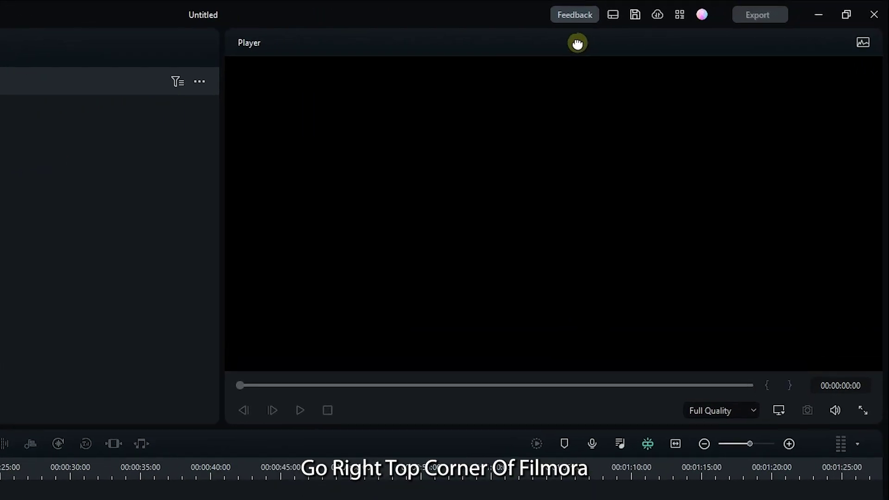
Switch the workspace to the Default layout mode
click(612, 18)
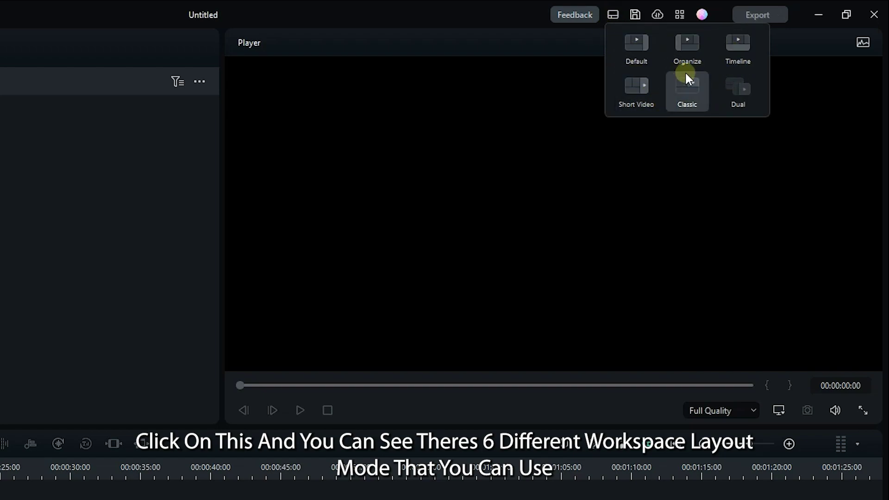
click(637, 50)
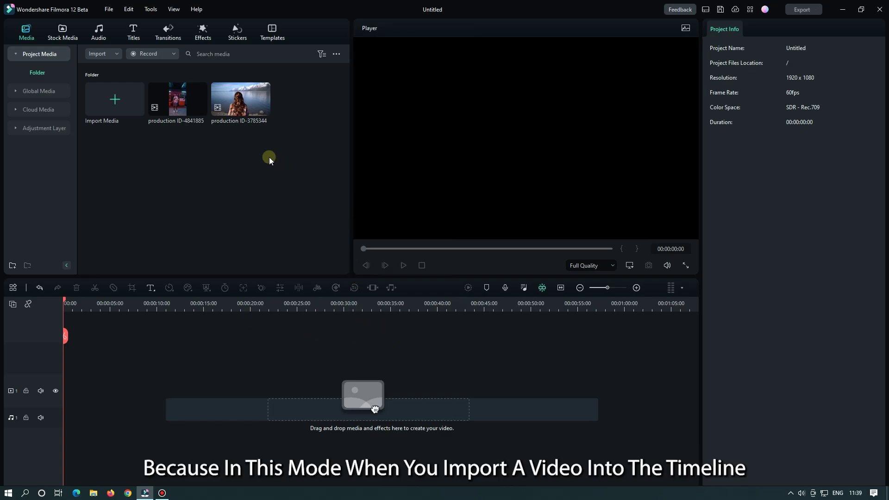
Add production ID-3785344 to the video track, keeping the 1920 x 1080 60fps project settings
drag(235, 111, 50, 391)
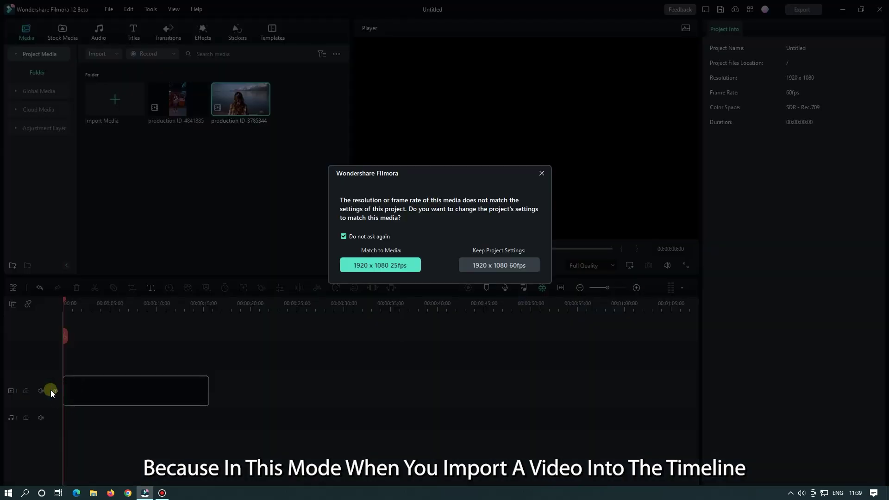
click(499, 264)
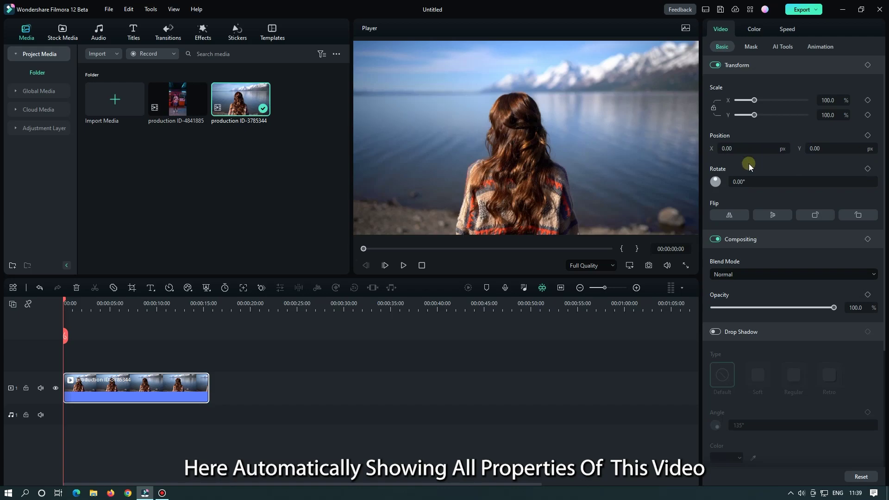
scroll(805, 404, down, 6)
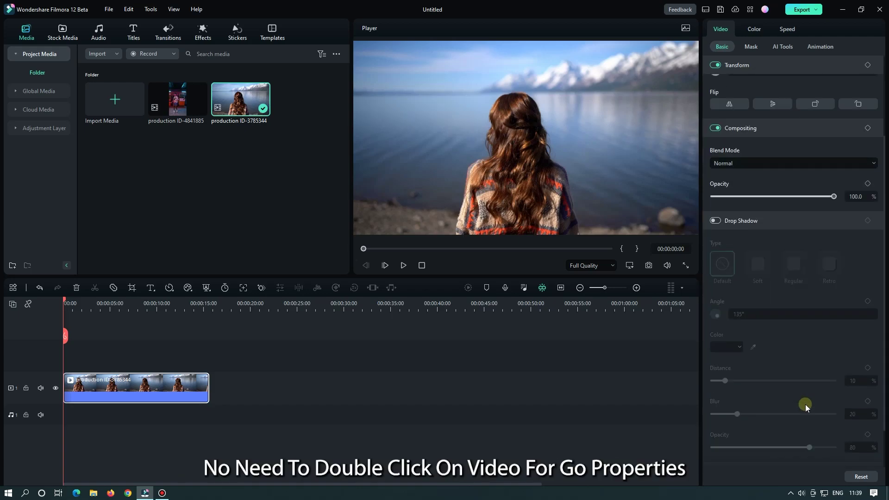
scroll(804, 404, up, 6)
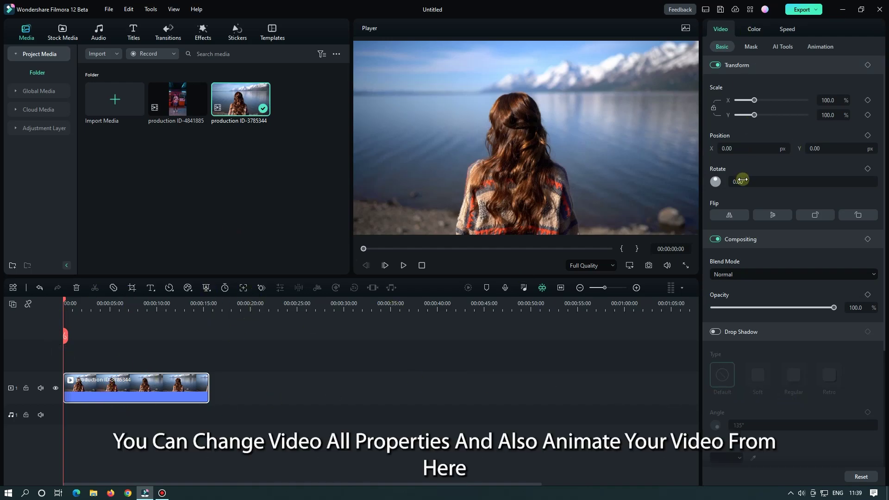
scroll(810, 276, down, 6)
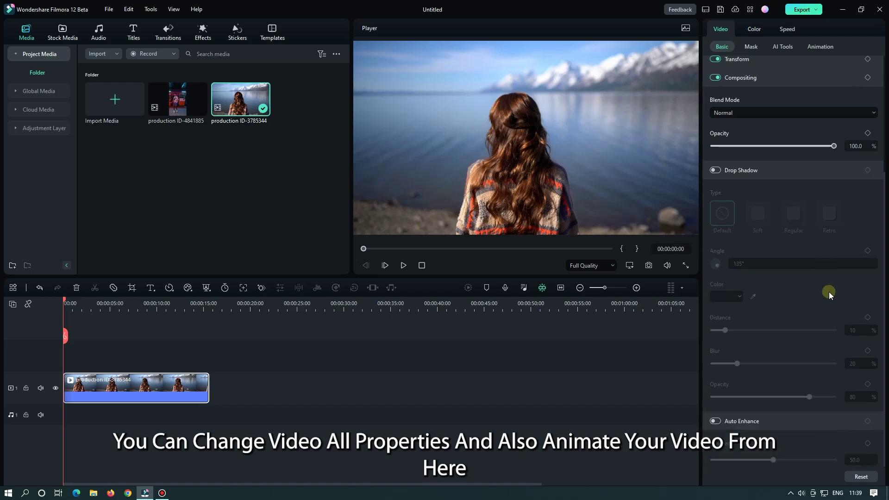
Switch the workspace layout mode to Organize
click(706, 10)
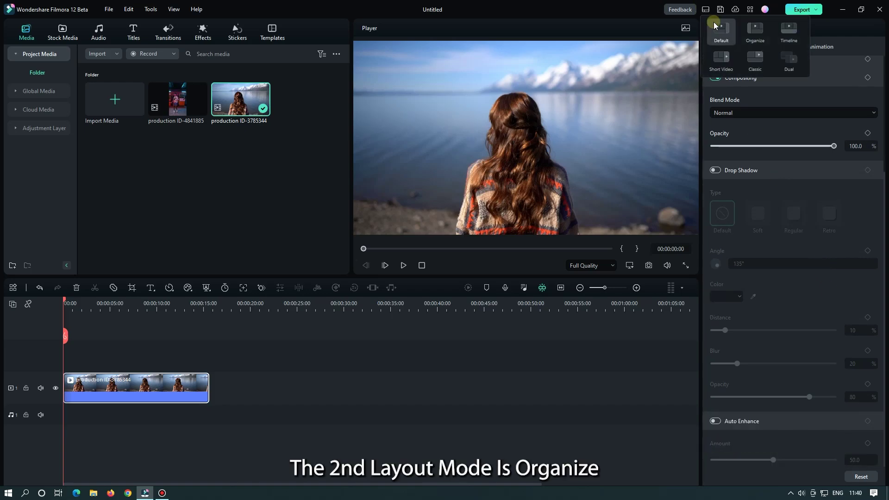
click(756, 35)
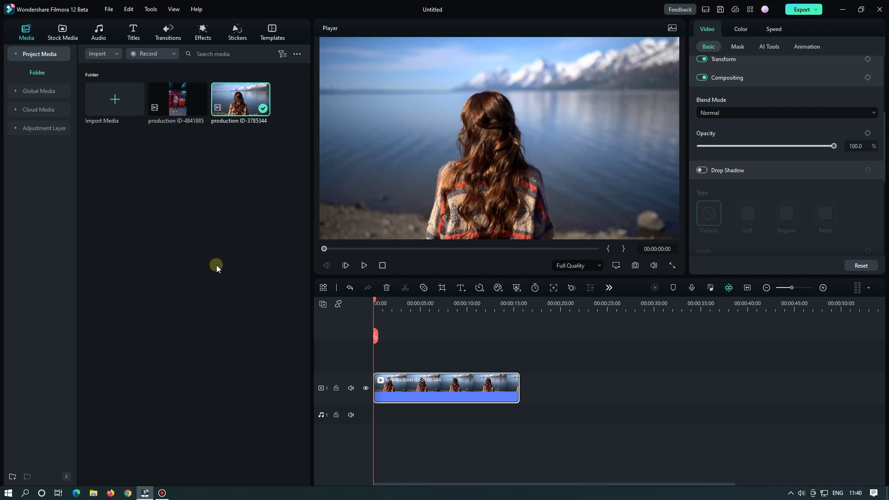
Switch the workspace layout mode to Timeline
click(705, 10)
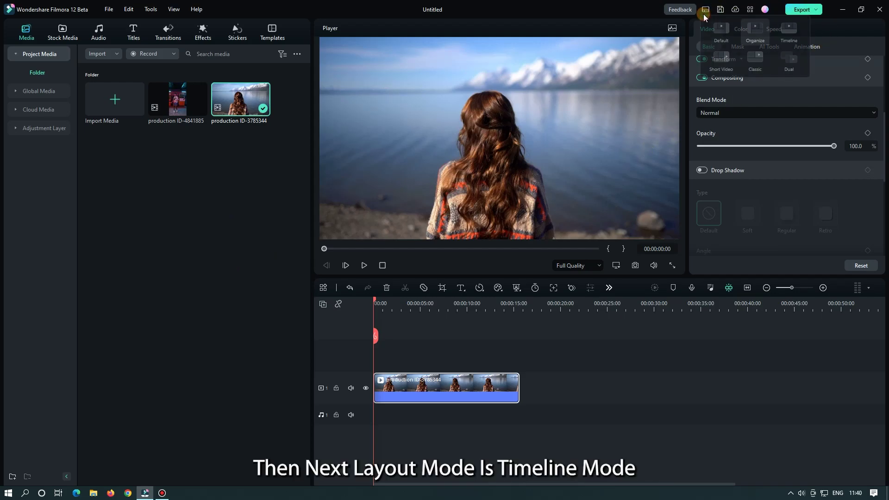
click(782, 37)
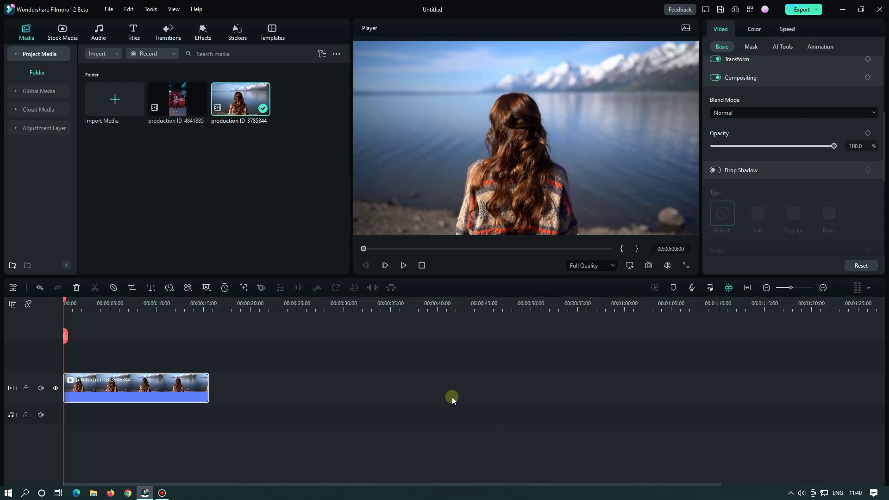
Switch to the Short Video layout and place production ID-4841885 at the track start
click(705, 10)
click(721, 56)
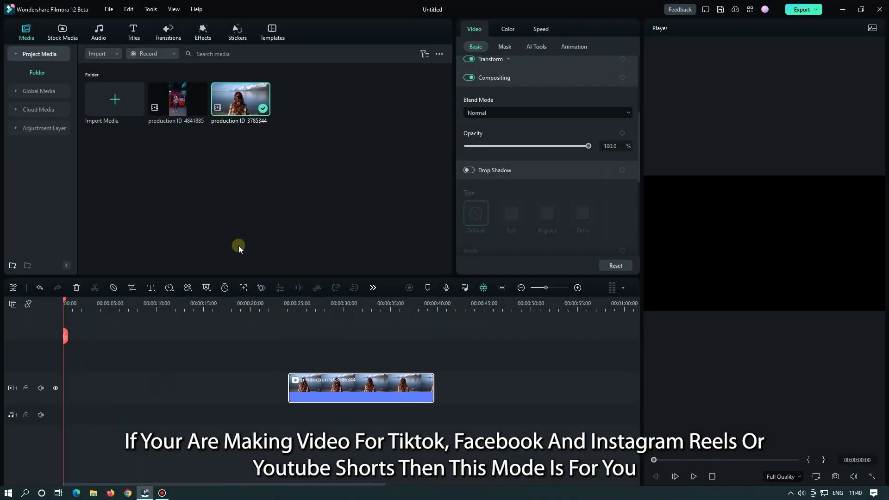
drag(178, 100, 84, 387)
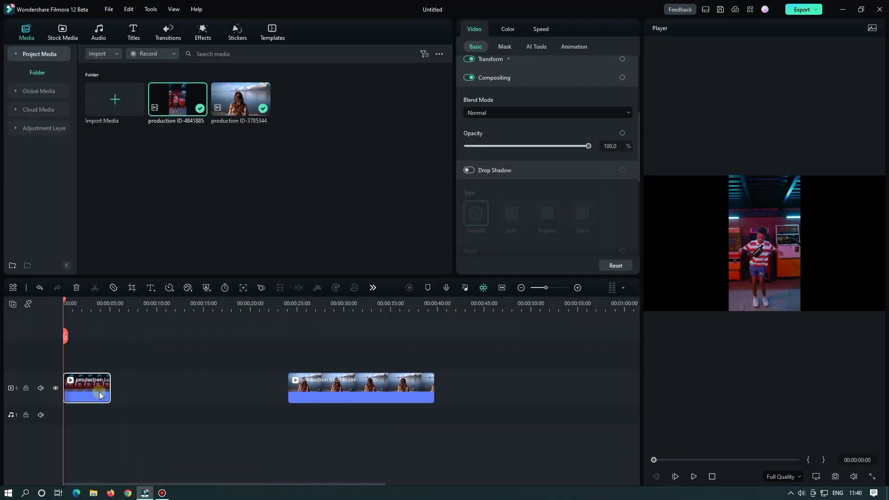
Set the project aspect ratio to 9:16 (Portrait) and play the preview
click(108, 9)
click(129, 175)
click(453, 182)
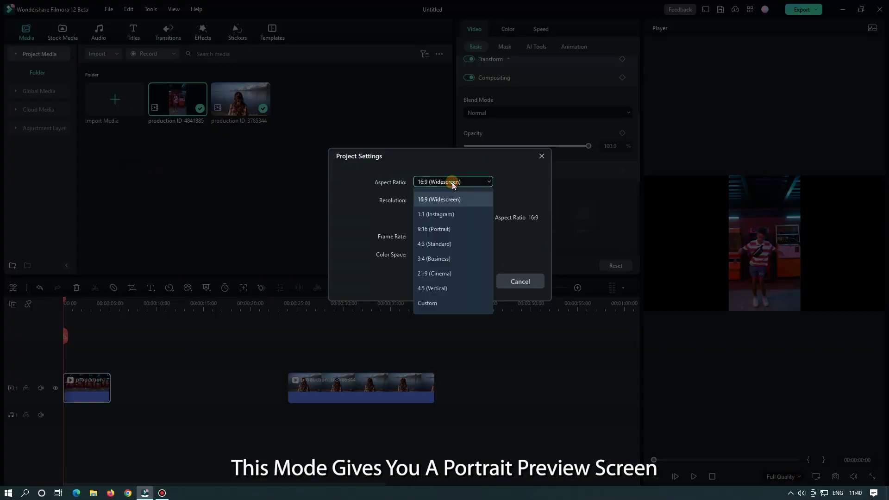
click(431, 230)
click(460, 280)
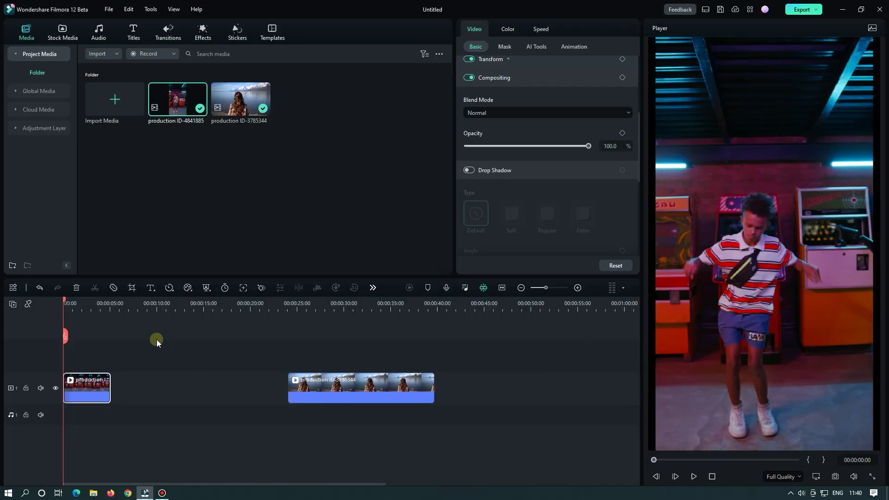
key(space)
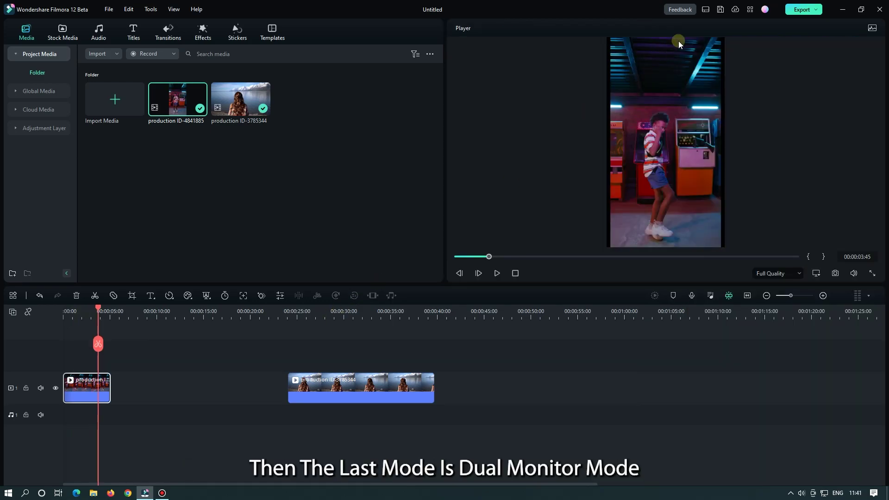
Switch the workspace layout mode to Dual
click(706, 12)
click(790, 62)
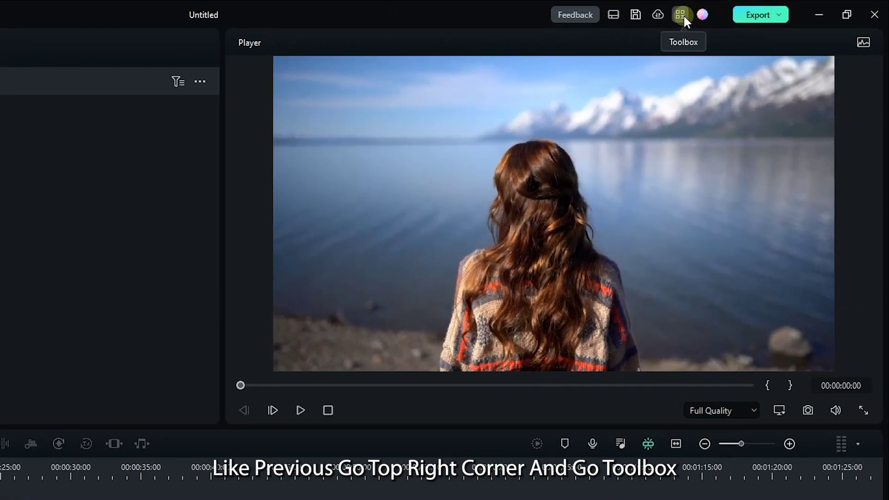
Open the Keyboard Shortcuts settings from the Toolbox menu
click(683, 15)
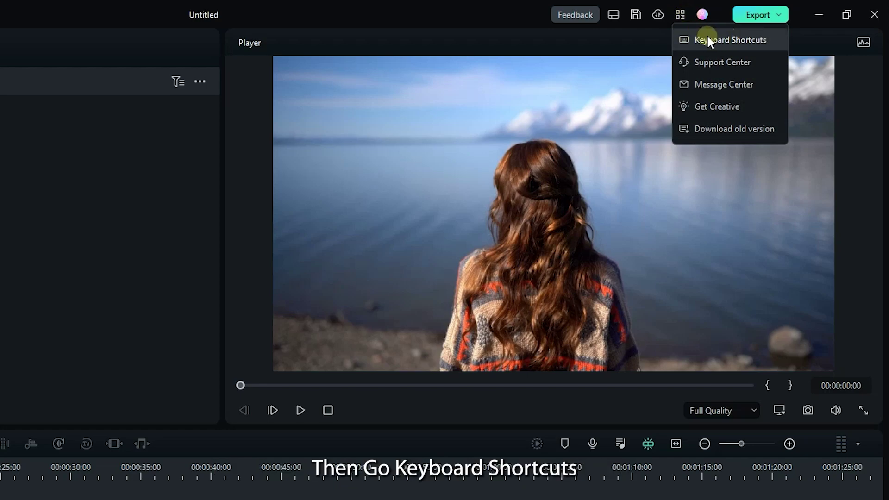
click(730, 39)
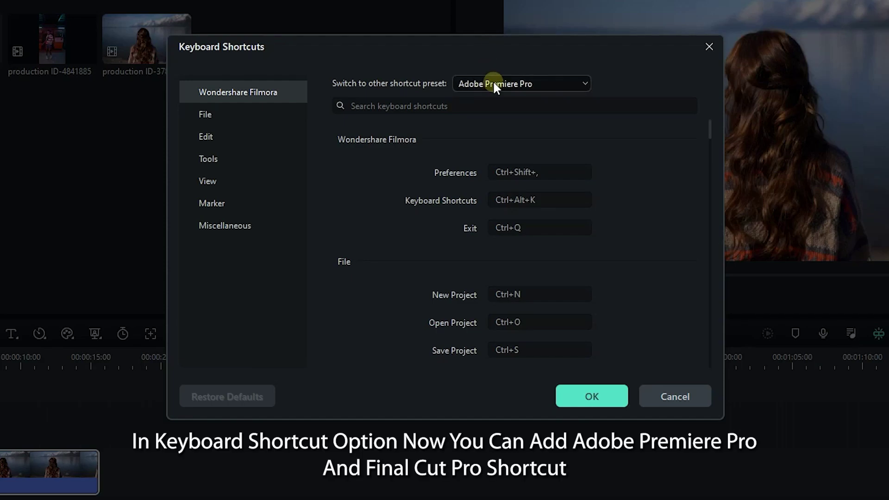
Select the Adobe Premiere Pro shortcut preset and browse the File, Edit, Tools and View categories
click(495, 87)
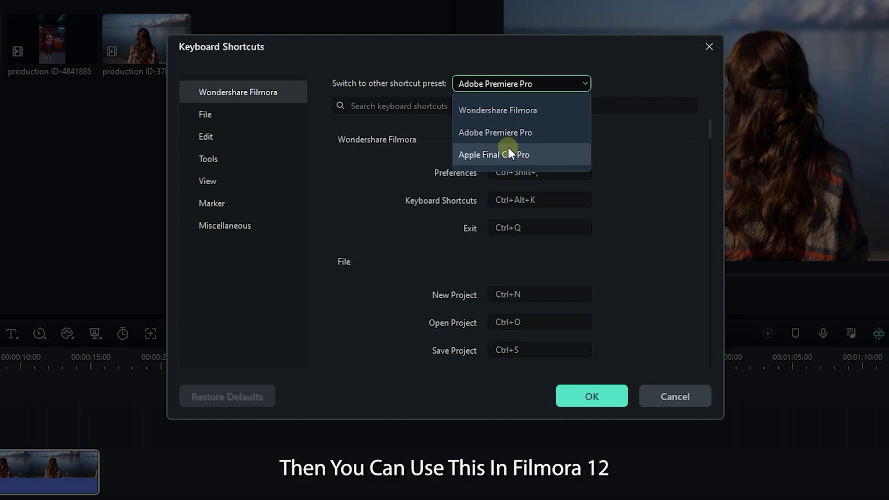
click(484, 131)
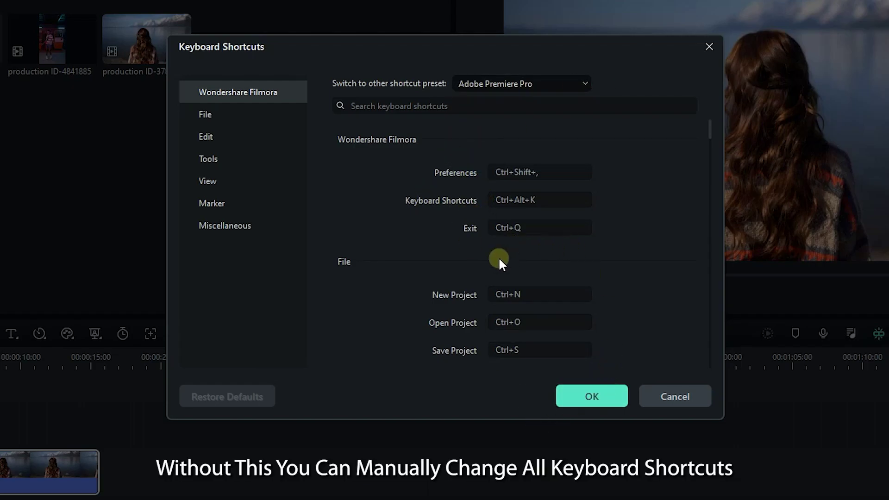
click(206, 114)
click(208, 138)
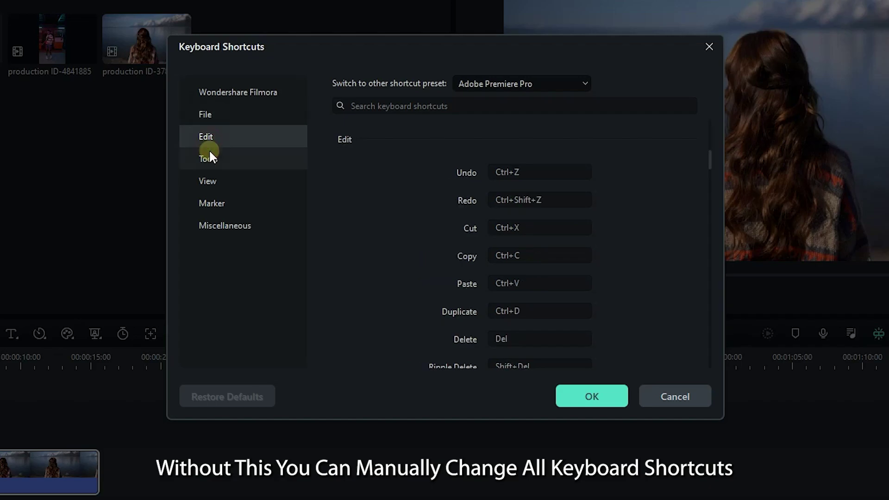
click(210, 163)
click(216, 184)
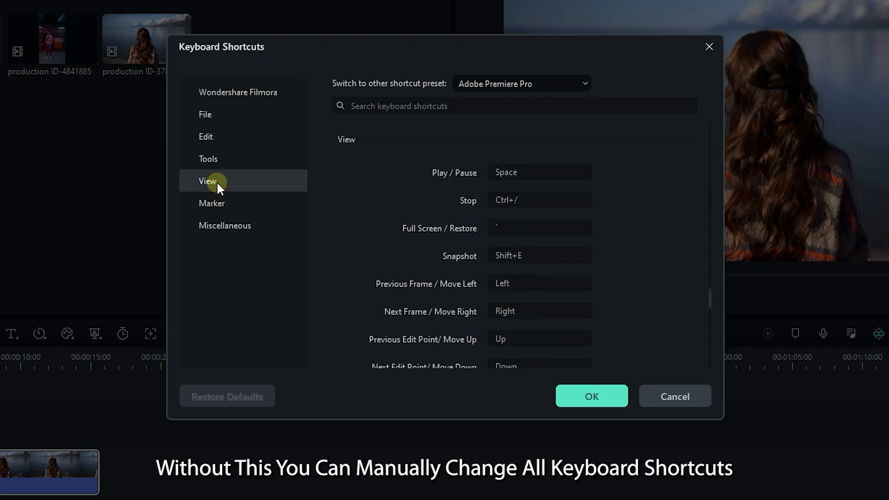
Remap Play/Pause to G, then restore all shortcuts to their defaults
click(528, 172)
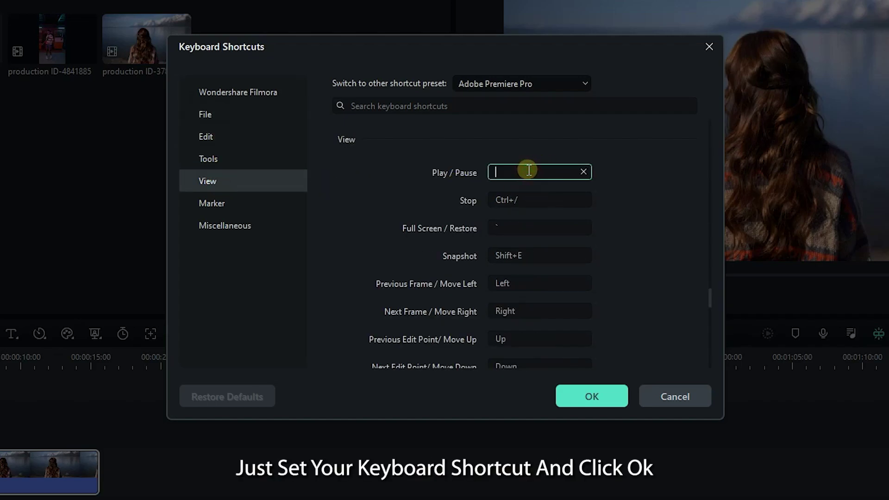
key(g)
click(624, 137)
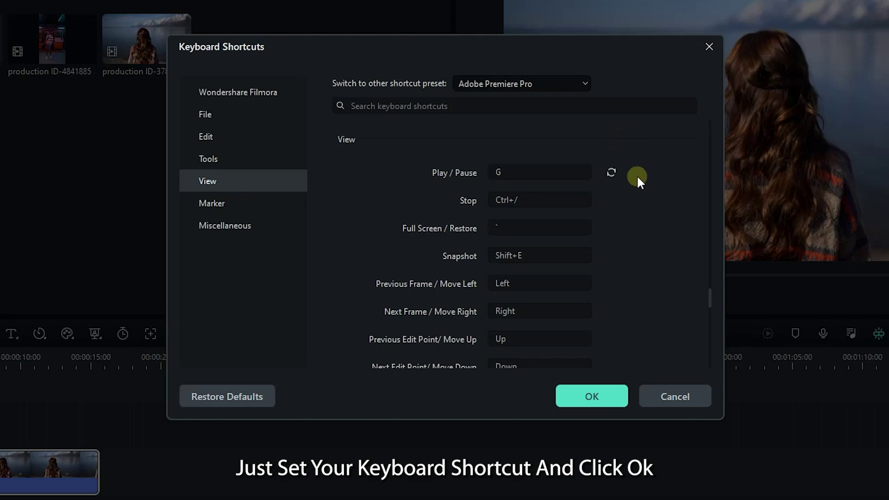
scroll(577, 268, down, 9)
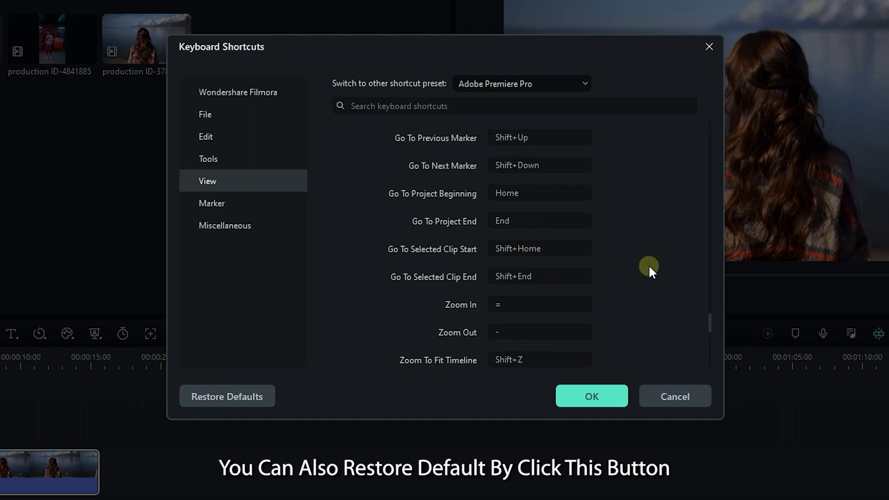
click(238, 398)
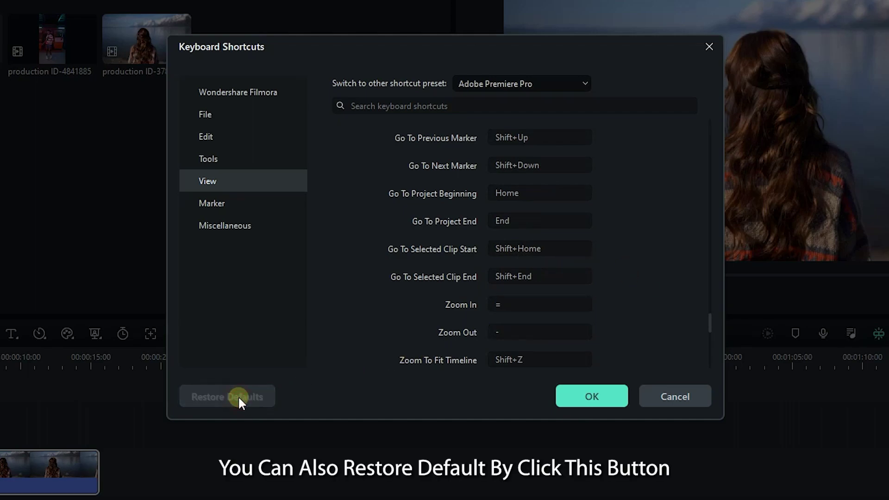
scroll(640, 254, up, 8)
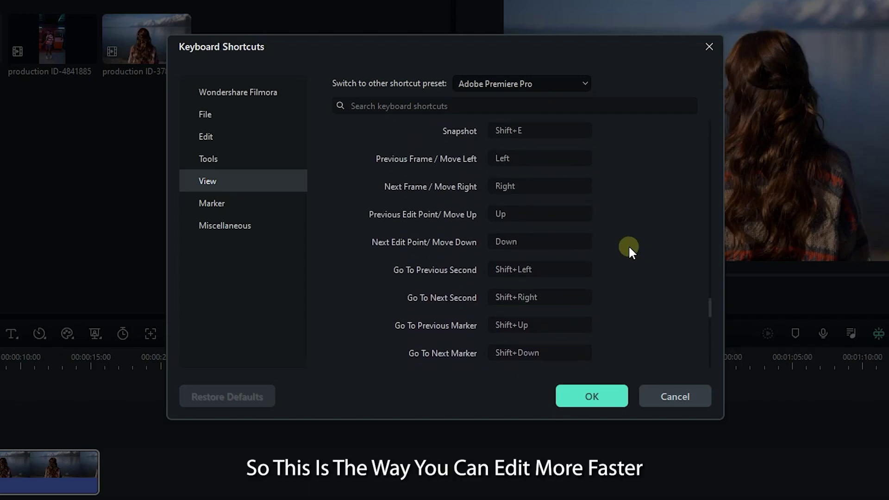
scroll(629, 249, up, 4)
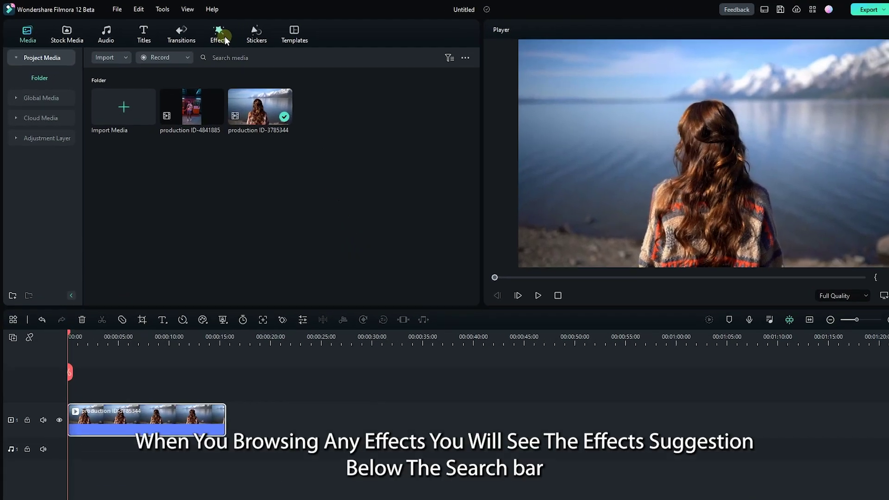
Search the Effects library using the 'black and white' trending tag
click(202, 33)
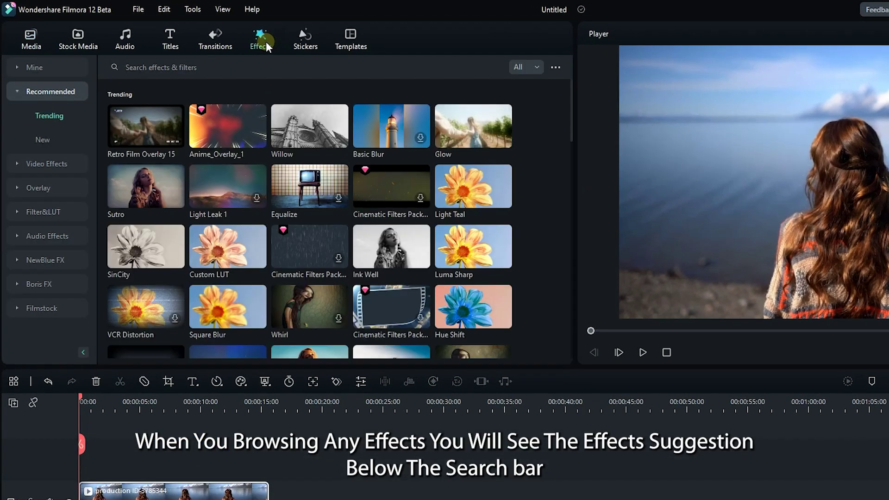
click(249, 67)
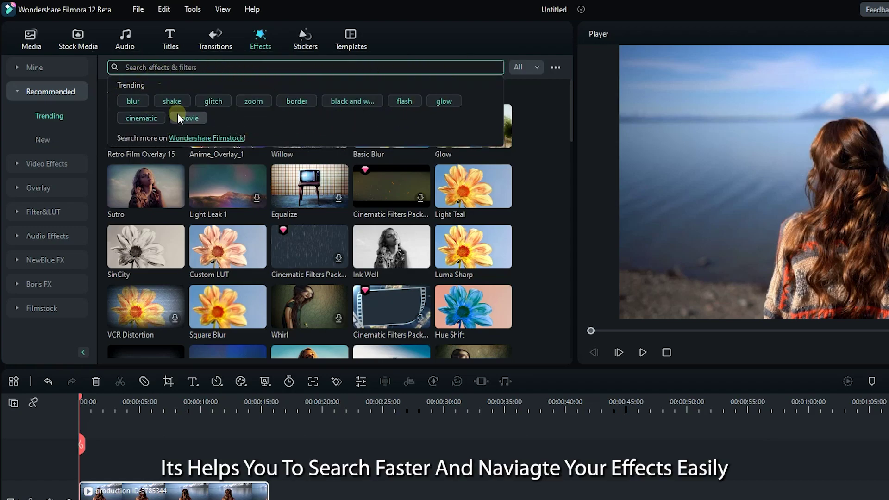
click(350, 101)
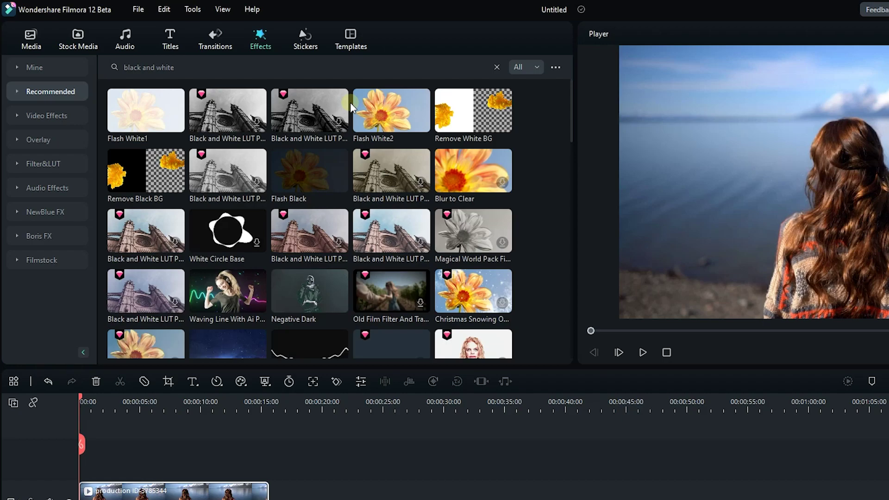
scroll(240, 207, down, 4)
scroll(244, 209, up, 4)
Clear that search and search effects for 'cinematic' instead
click(183, 67)
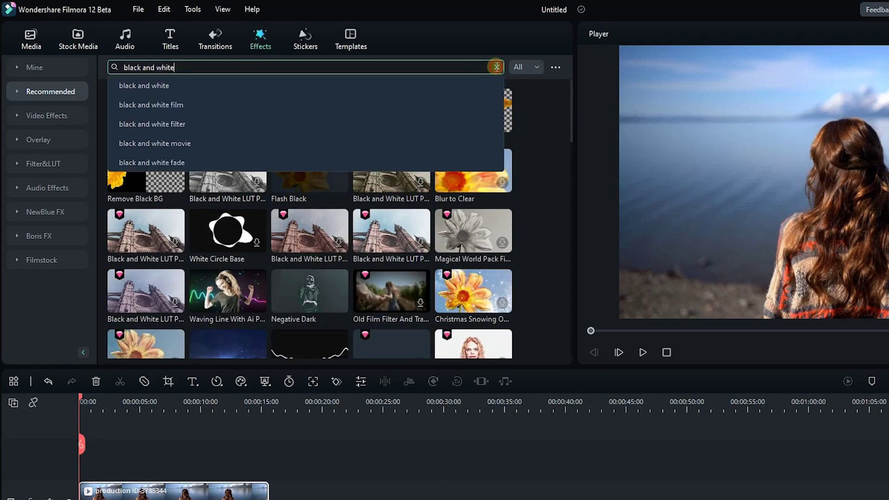
click(496, 67)
click(254, 69)
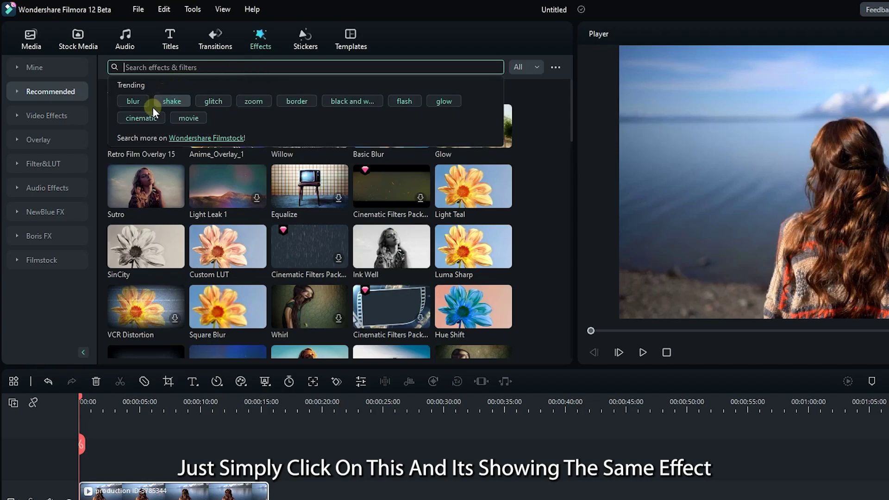
click(148, 116)
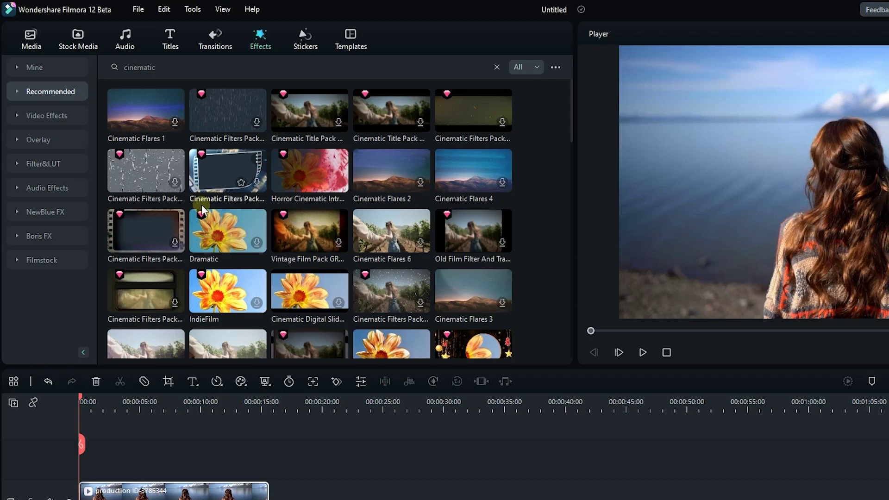
View trending search tags in Transitions and Titles, then search Stickers for 'subscribe'
click(226, 44)
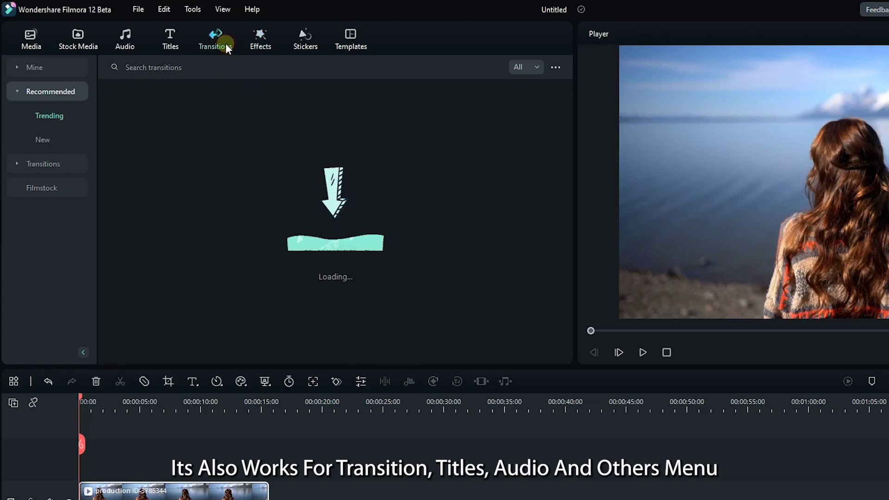
click(177, 69)
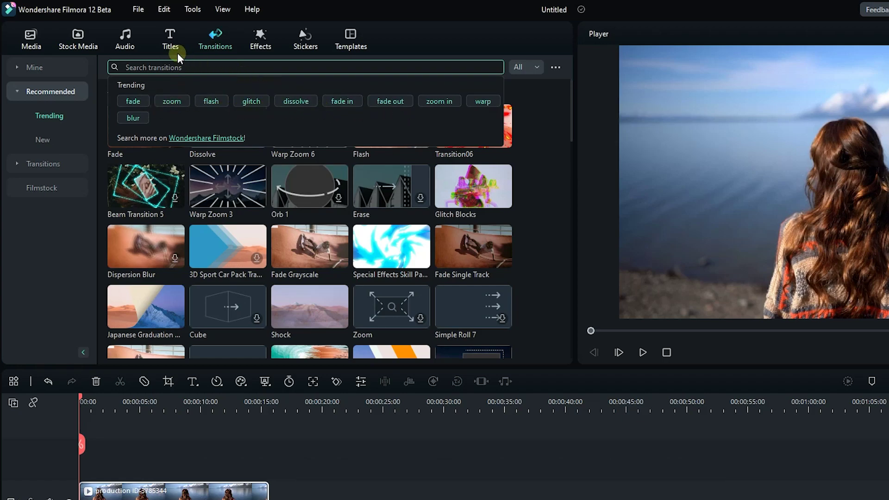
click(170, 42)
click(176, 68)
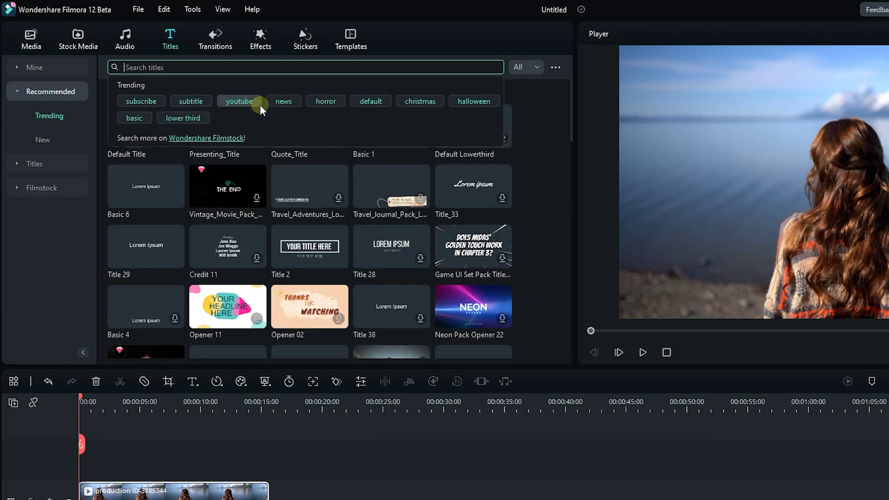
click(306, 35)
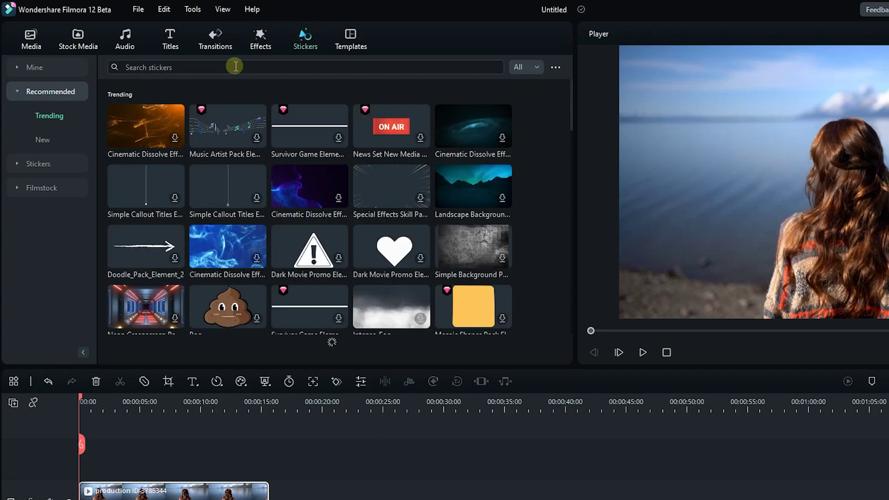
click(235, 66)
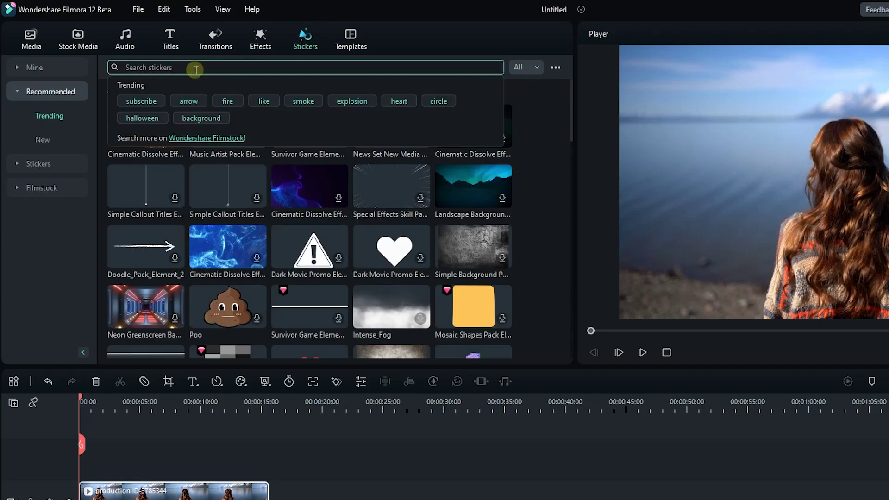
click(148, 98)
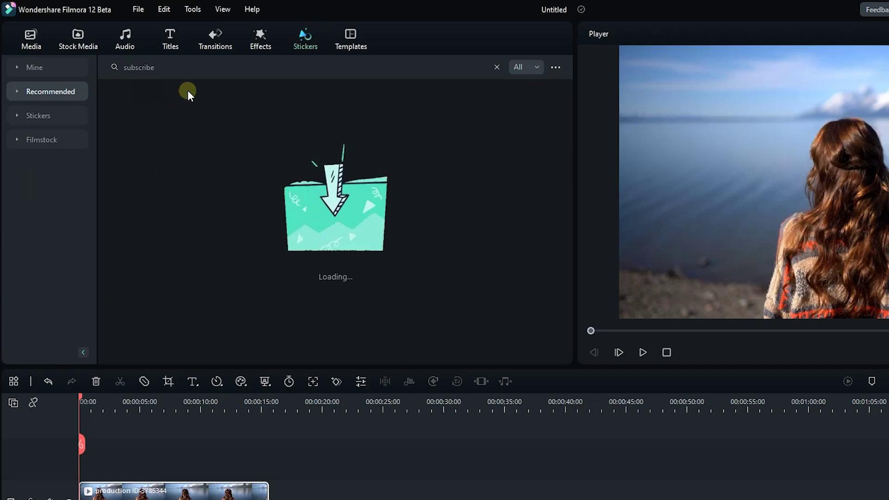